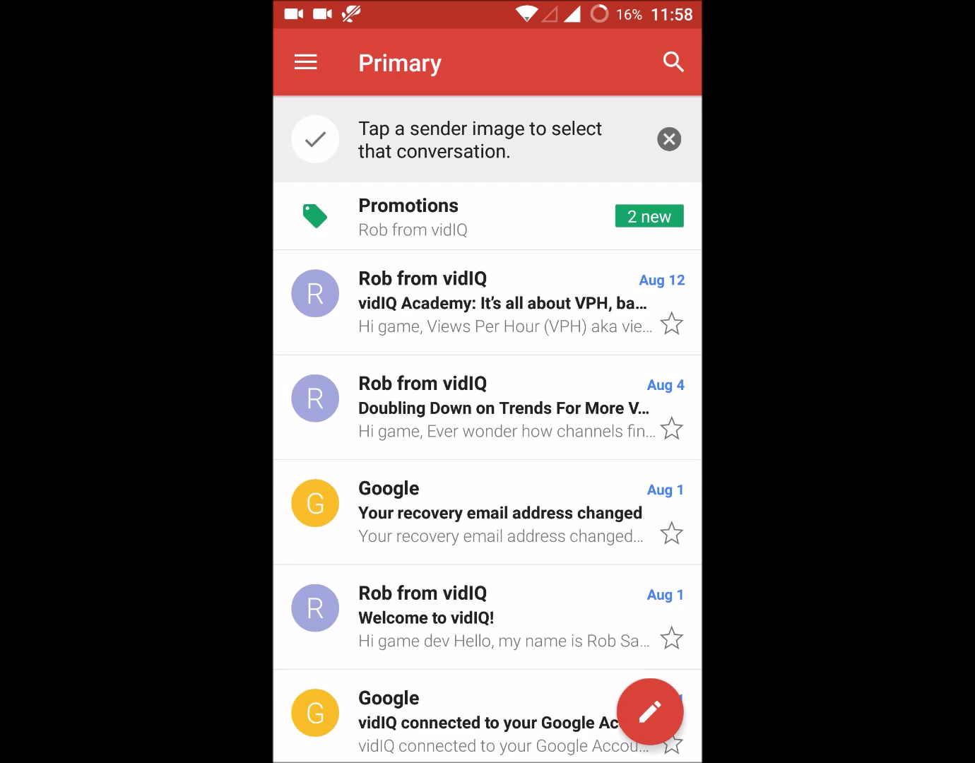
Pull-refresh the Gmail Primary inbox for new mail, then go to the home screen.
mouse_move(477, 659)
left_mouse_down()
mouse_move(576, 287)
mouse_move(564, 594)
left_mouse_up()
key("Home")
Search the Play Store for 'gmail', open Gmail from its store page, and unlock it.
left_click(487, 713)
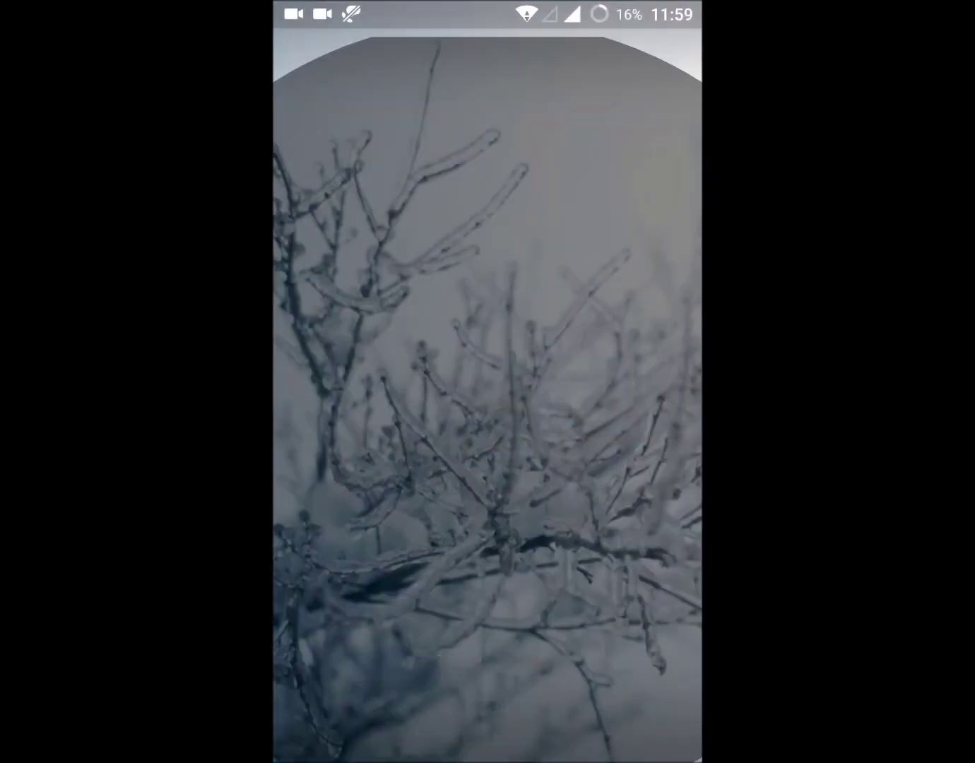
key("Home")
left_click(645, 251)
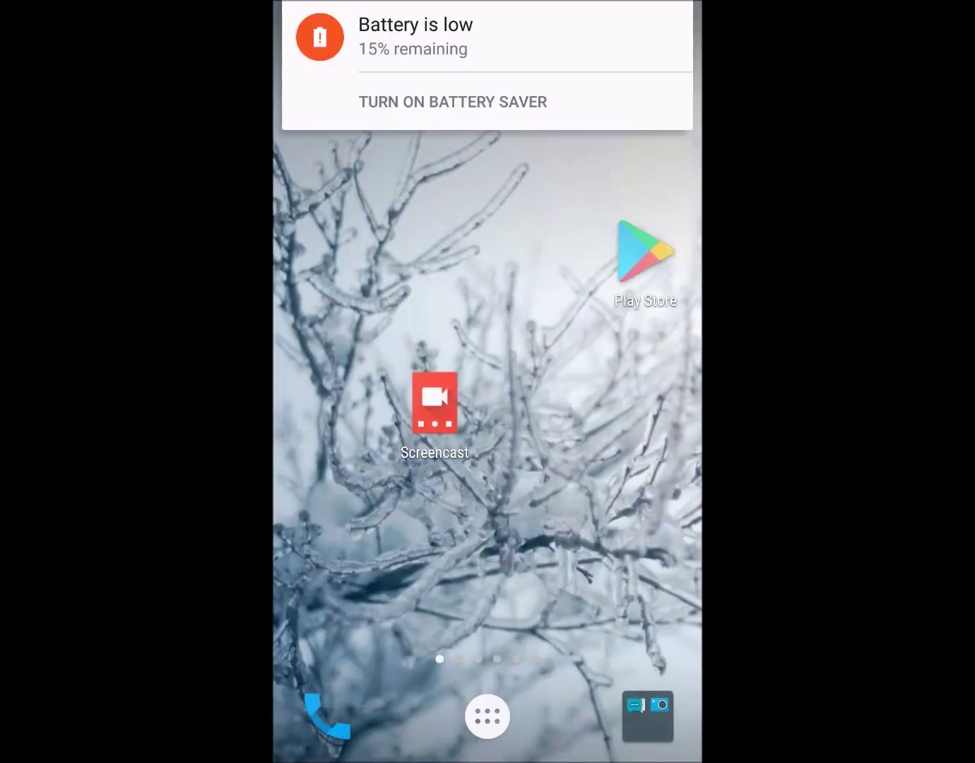
left_click(480, 68)
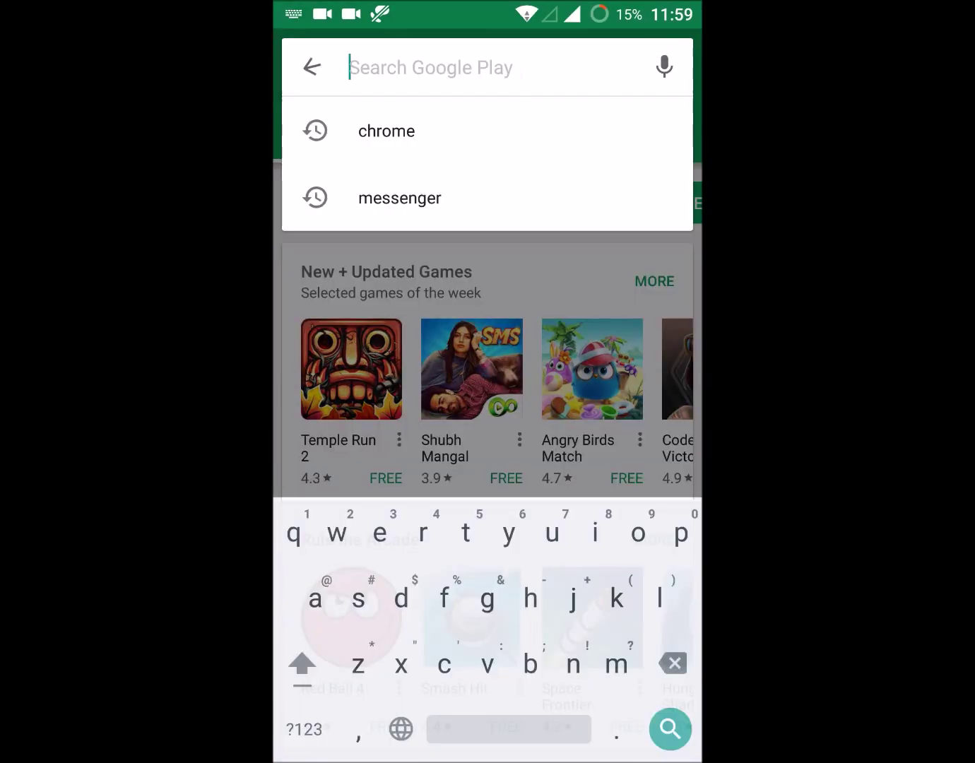
type("gma")
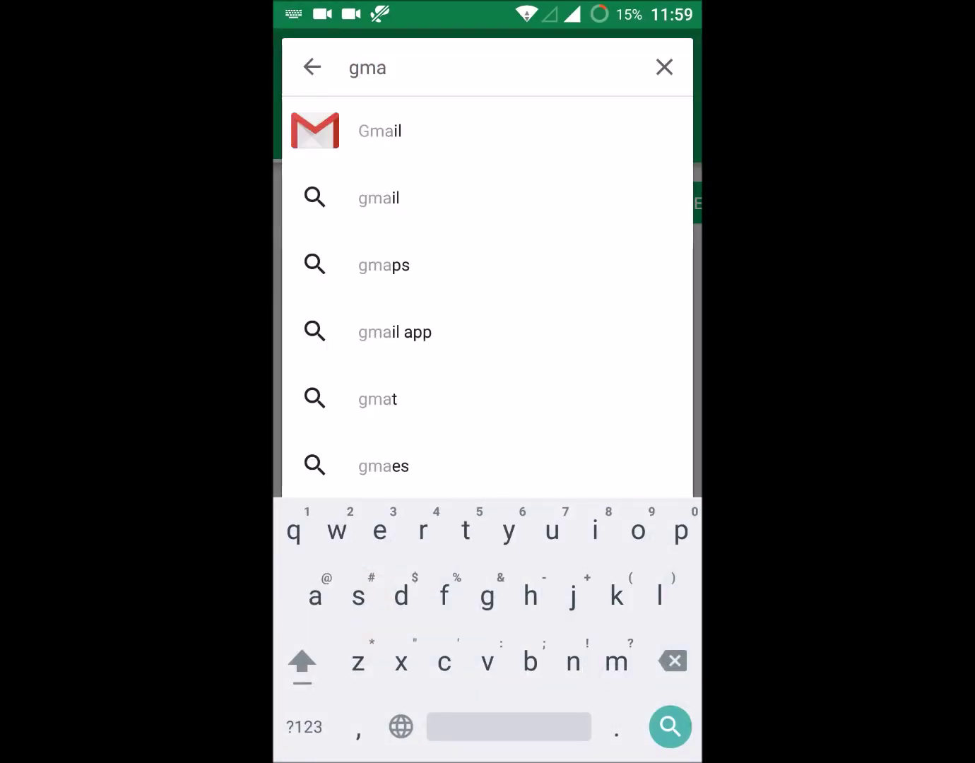
type("i")
left_click(383, 132)
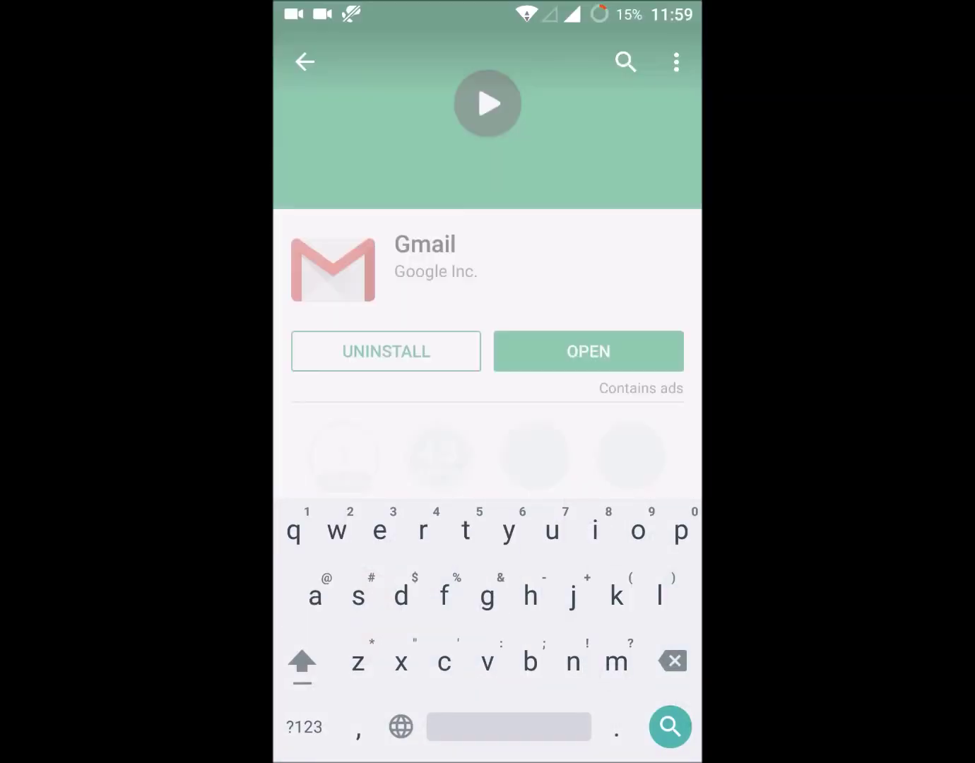
left_click(609, 359)
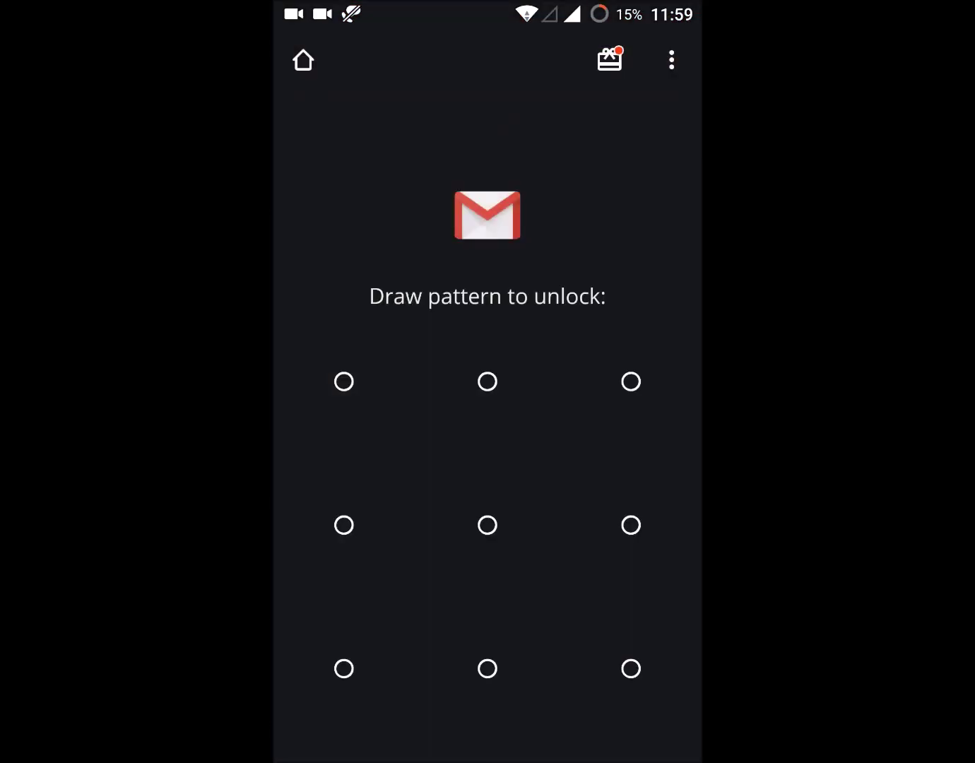
mouse_move(631, 669)
left_mouse_down()
mouse_move(645, 702)
mouse_move(507, 591)
mouse_move(463, 404)
mouse_move(487, 382)
left_mouse_up()
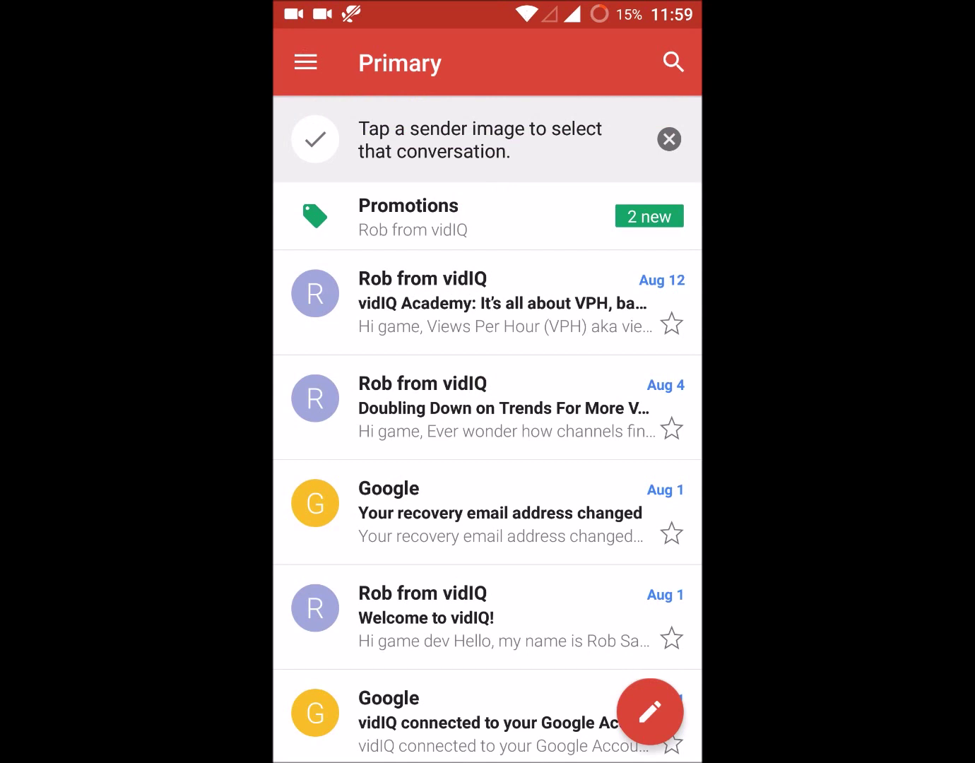
key("XF86PowerOff")
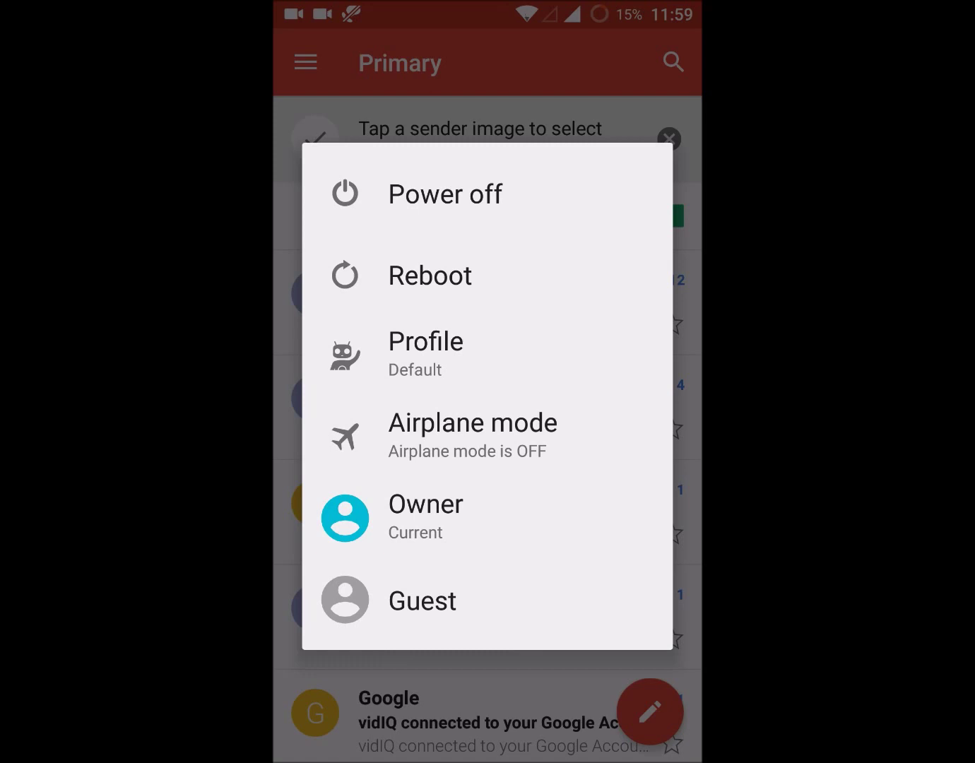
key("Escape")
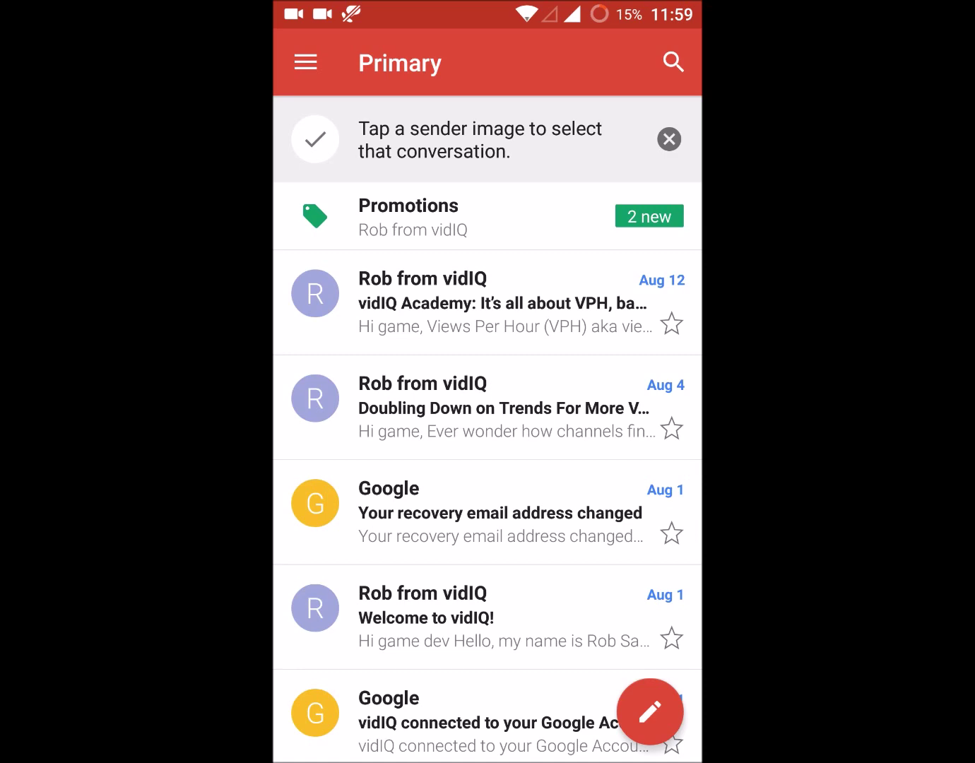
left_click_drag(487, 8, 488, 381)
left_click_drag(562, 344, 562, 685)
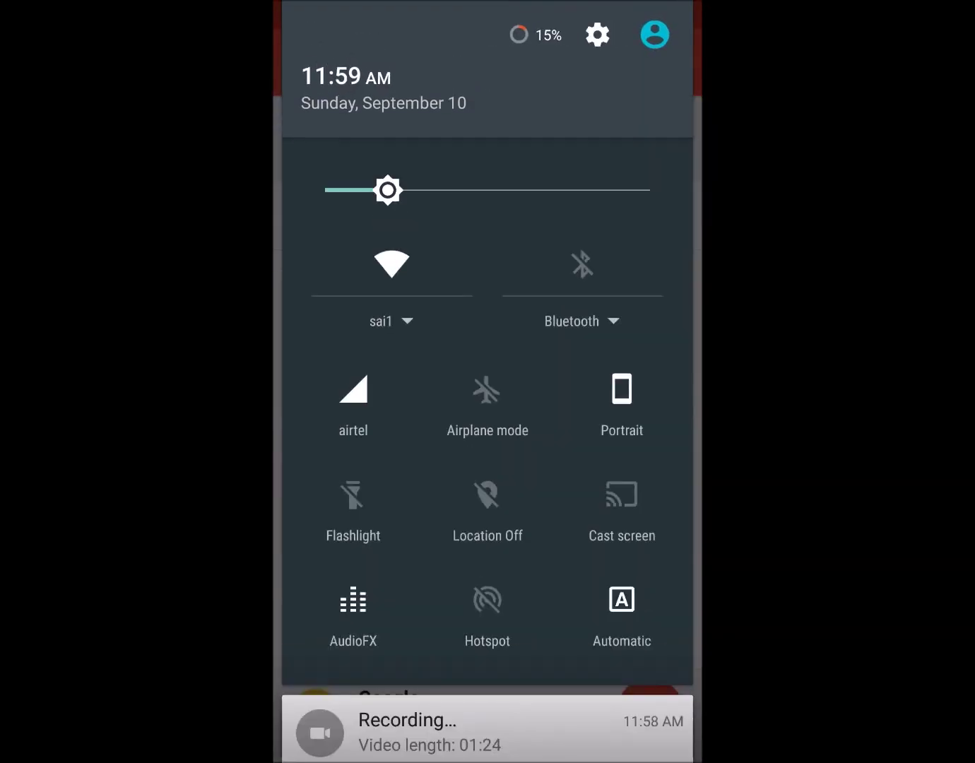
left_click_drag(585, 512, 670, 417)
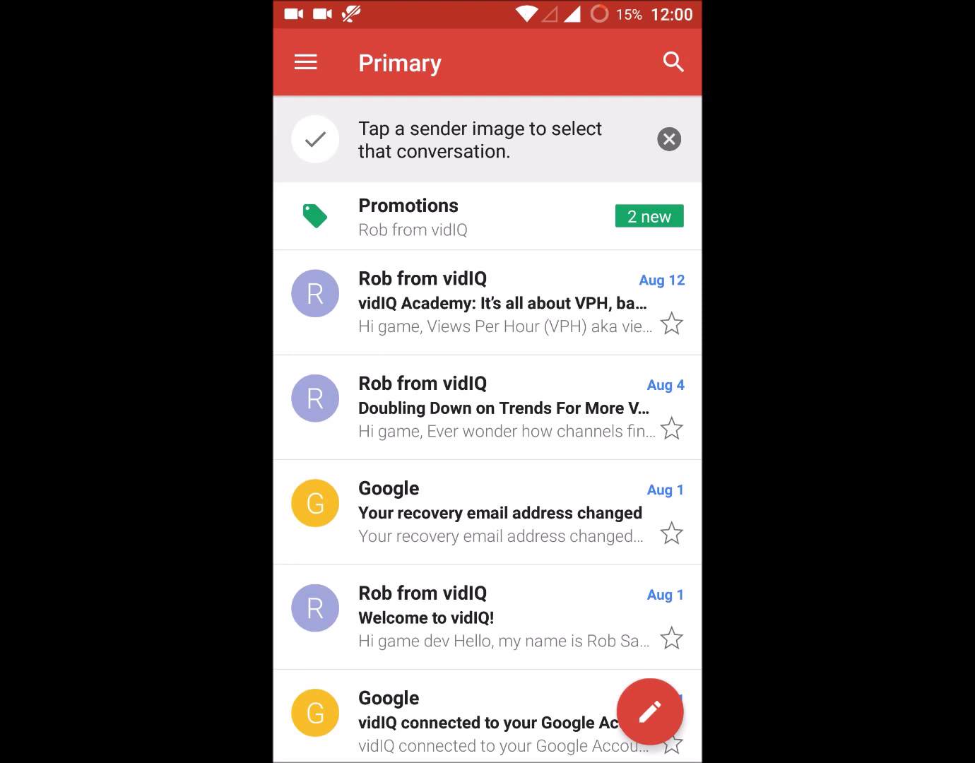
Open the first account's Gmail settings and confirm Sync Gmail is ticked.
left_click(306, 62)
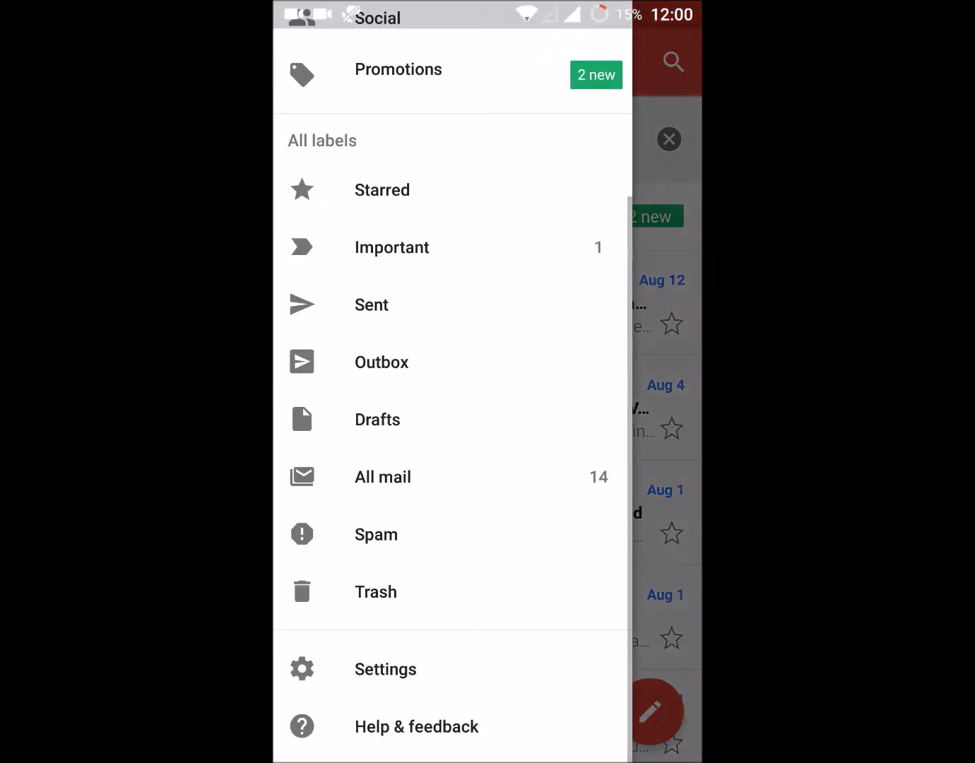
left_click_drag(491, 246, 533, 144)
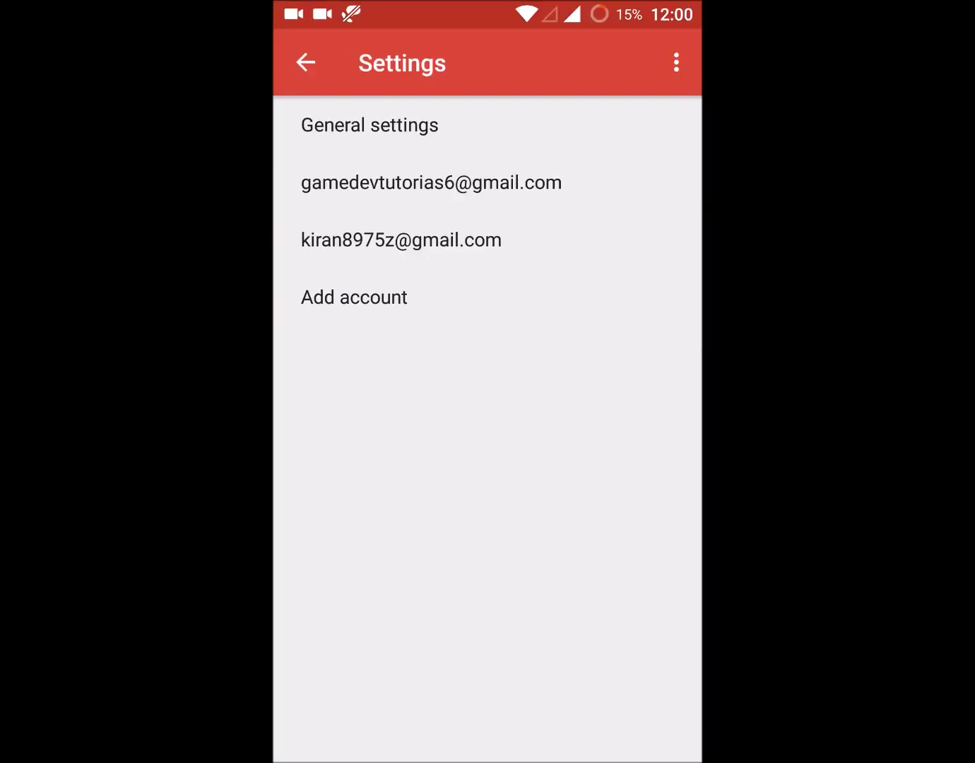
left_click(596, 184)
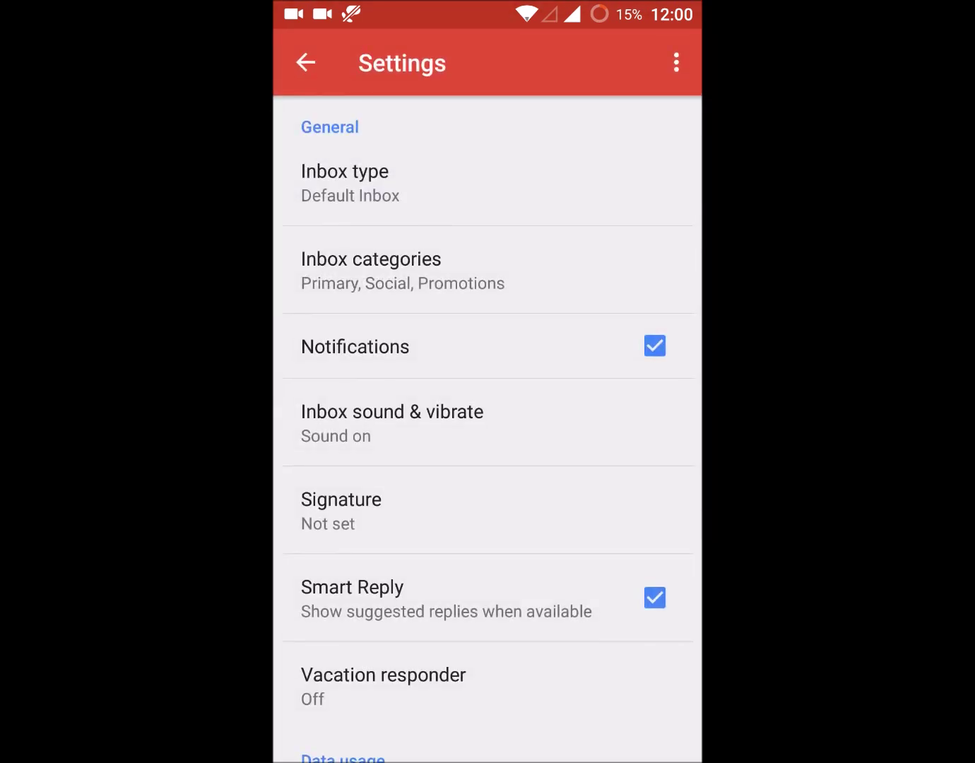
left_click_drag(543, 442, 585, 264)
scroll(568, 352, "down", 2)
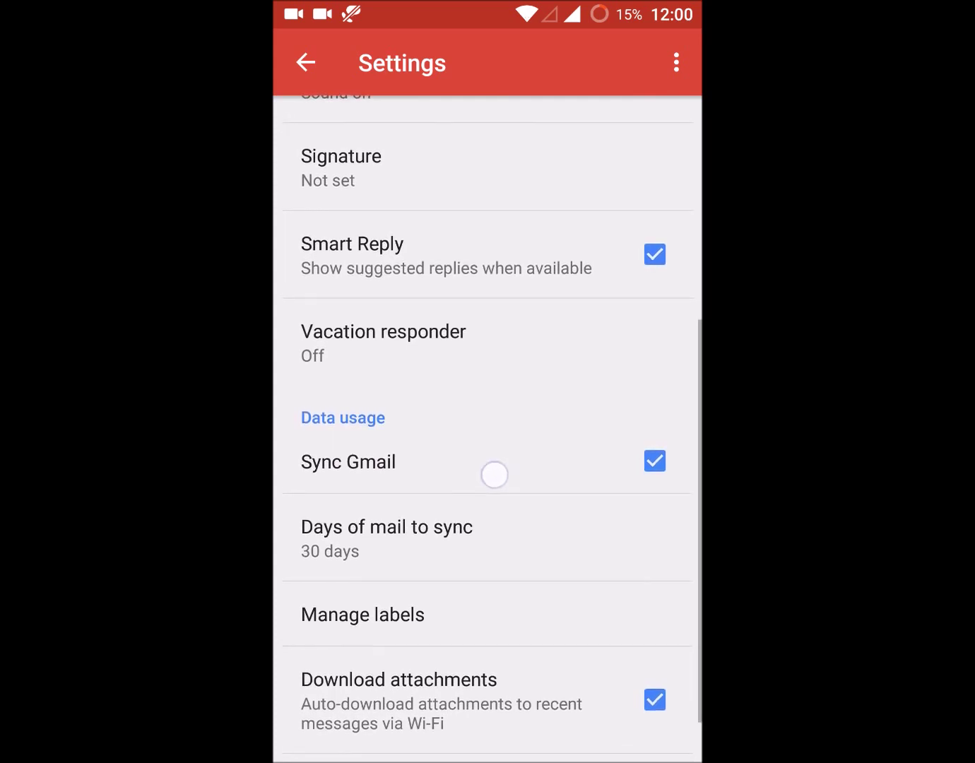
left_click_drag(475, 474, 510, 477)
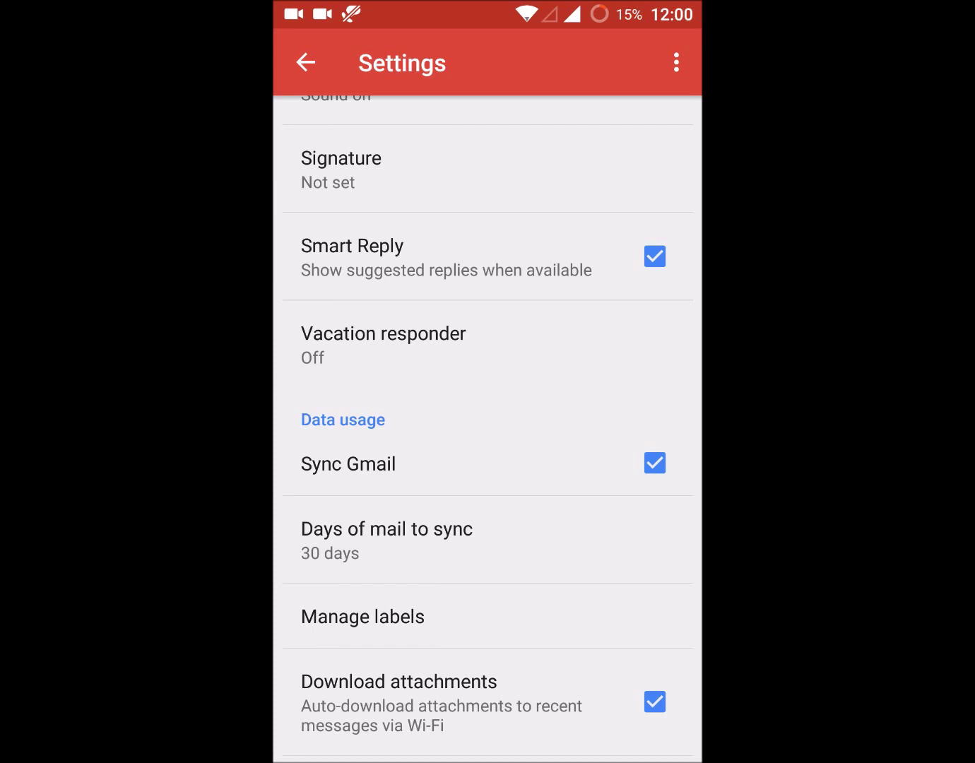
Back out of the account settings to the main Gmail settings list.
left_click(305, 63)
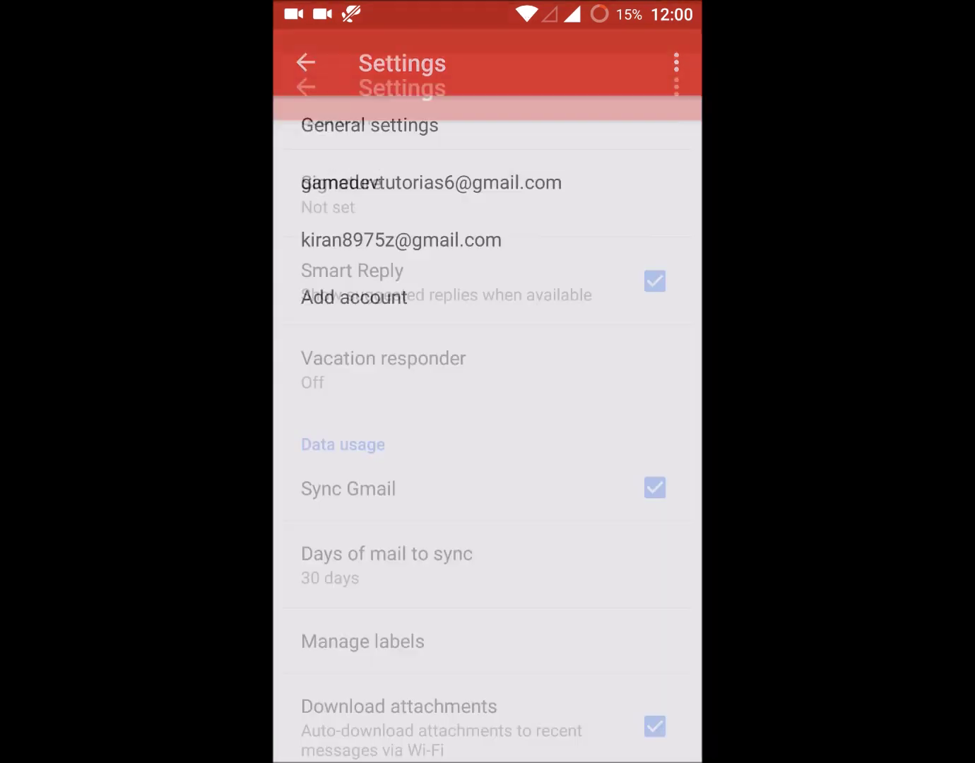
left_click(306, 63)
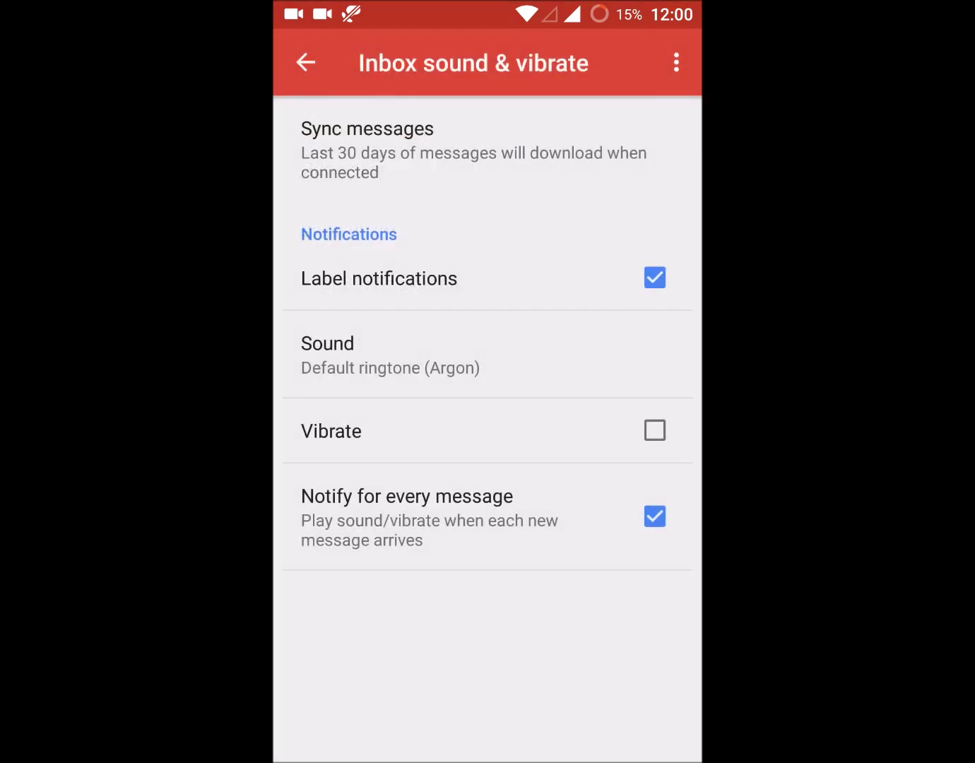
left_click(305, 62)
left_click(305, 63)
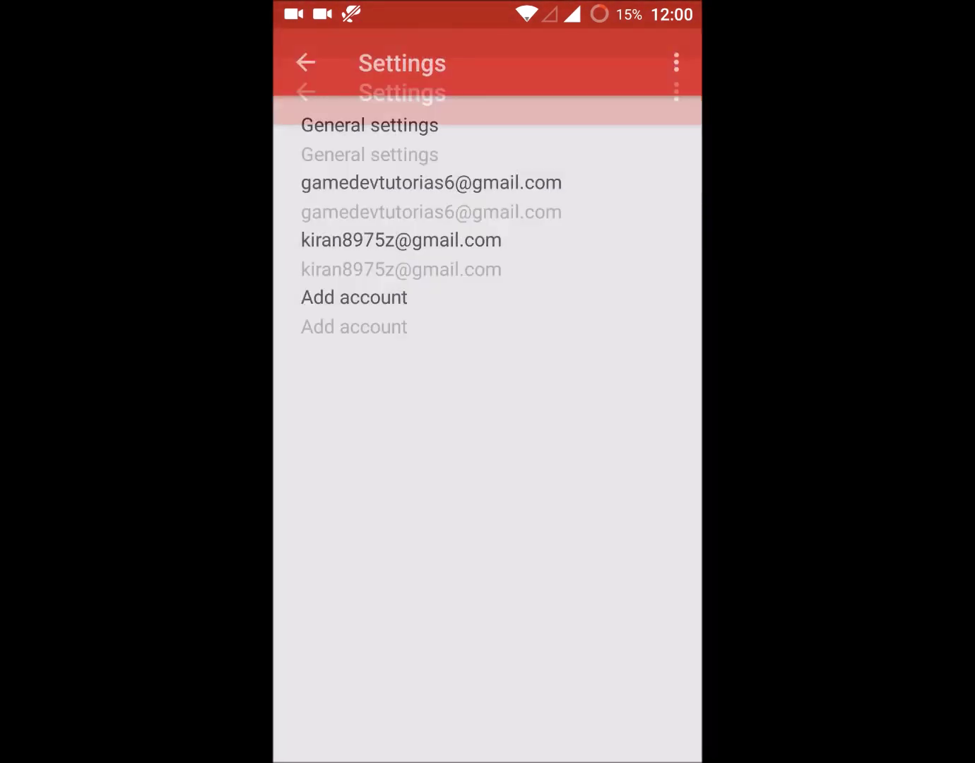
Launch Android Settings from the app drawer and go to Accounts > Google.
key("super")
left_click(487, 728)
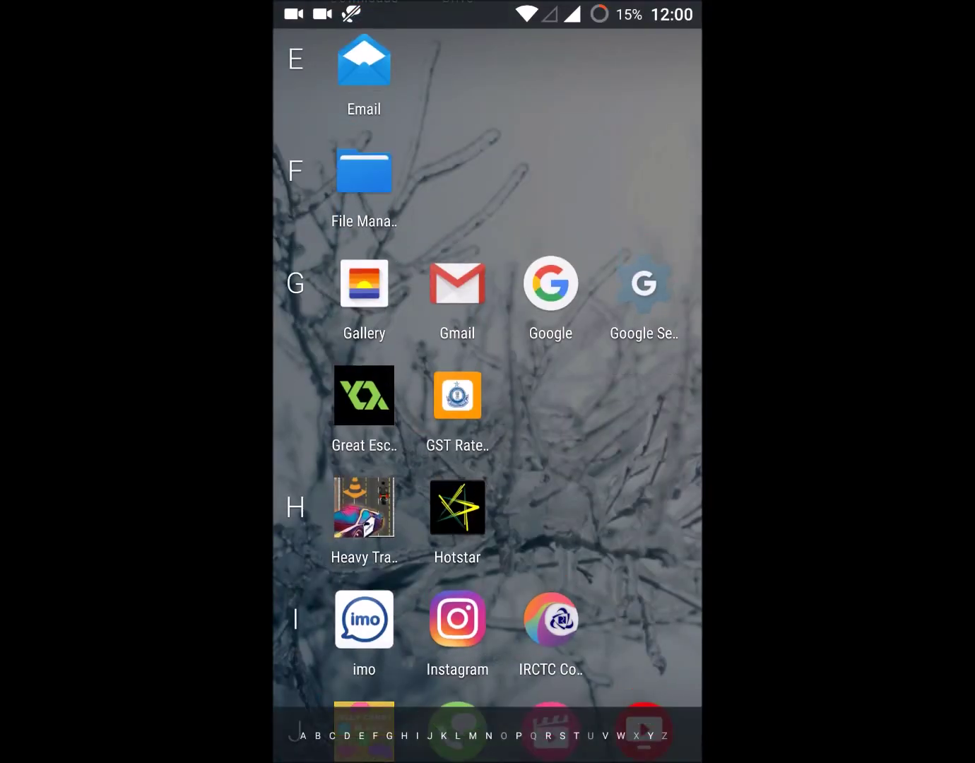
scroll(588, 326, "down", 3)
scroll(587, 326, "down", 5)
scroll(588, 326, "down", 5)
scroll(601, 336, "down", 3)
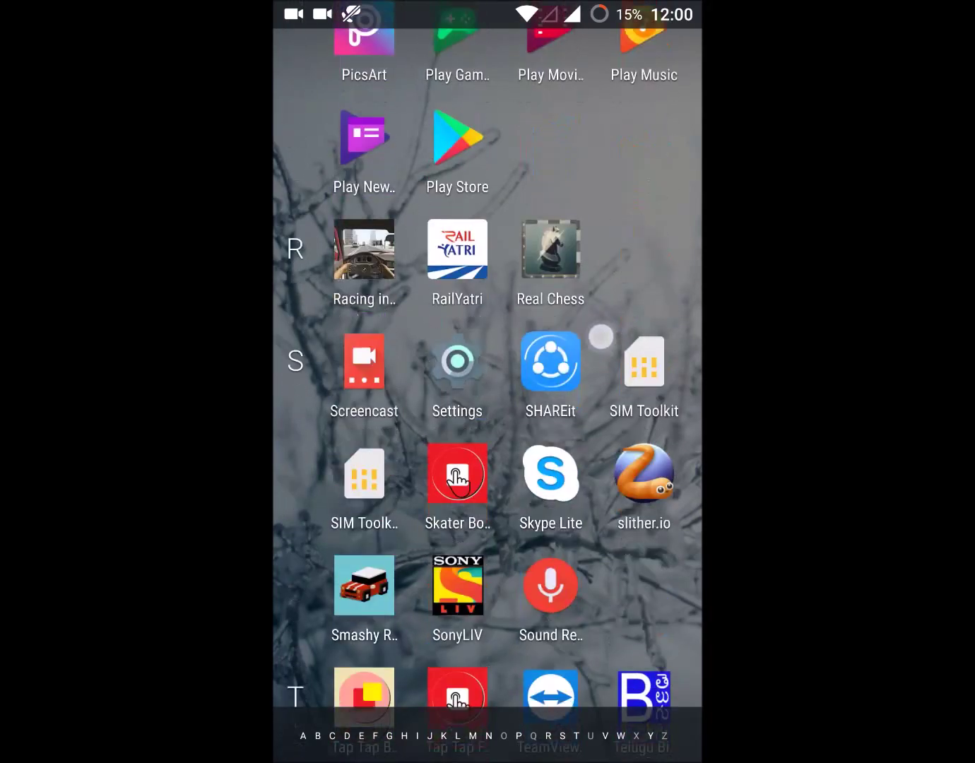
left_click(457, 361)
scroll(594, 613, "down", 2)
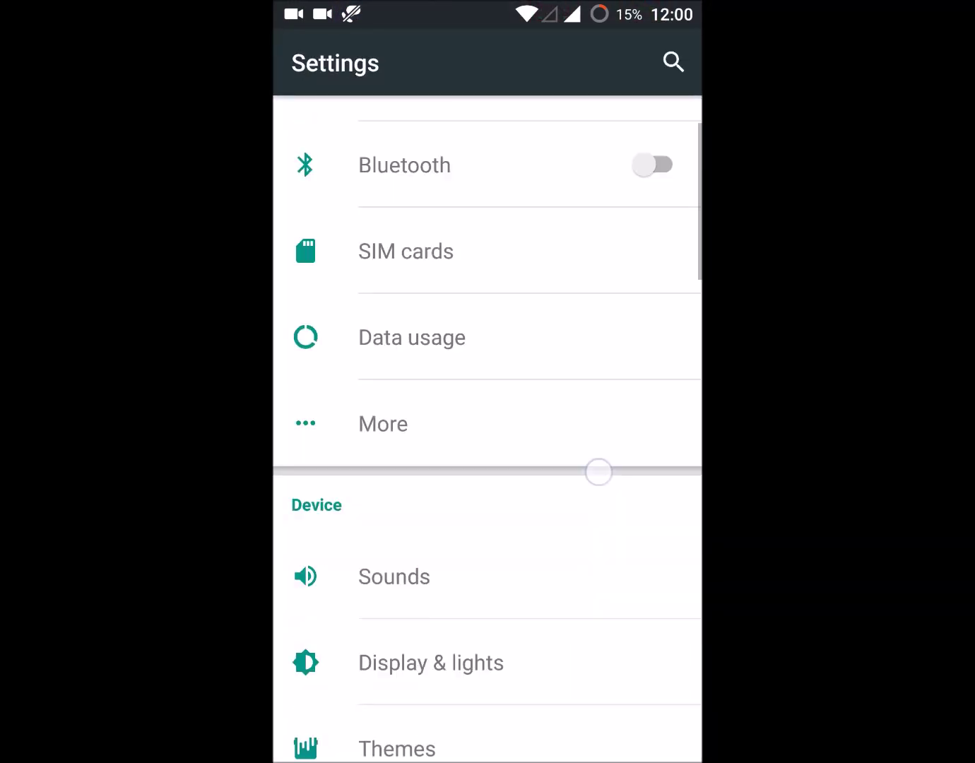
scroll(599, 472, "down", 2)
scroll(644, 344, "down", 3)
scroll(622, 363, "down", 2)
scroll(611, 373, "down", 2)
scroll(591, 440, "down", 3)
scroll(614, 405, "down", 2)
scroll(585, 450, "down", 1)
left_click(526, 598)
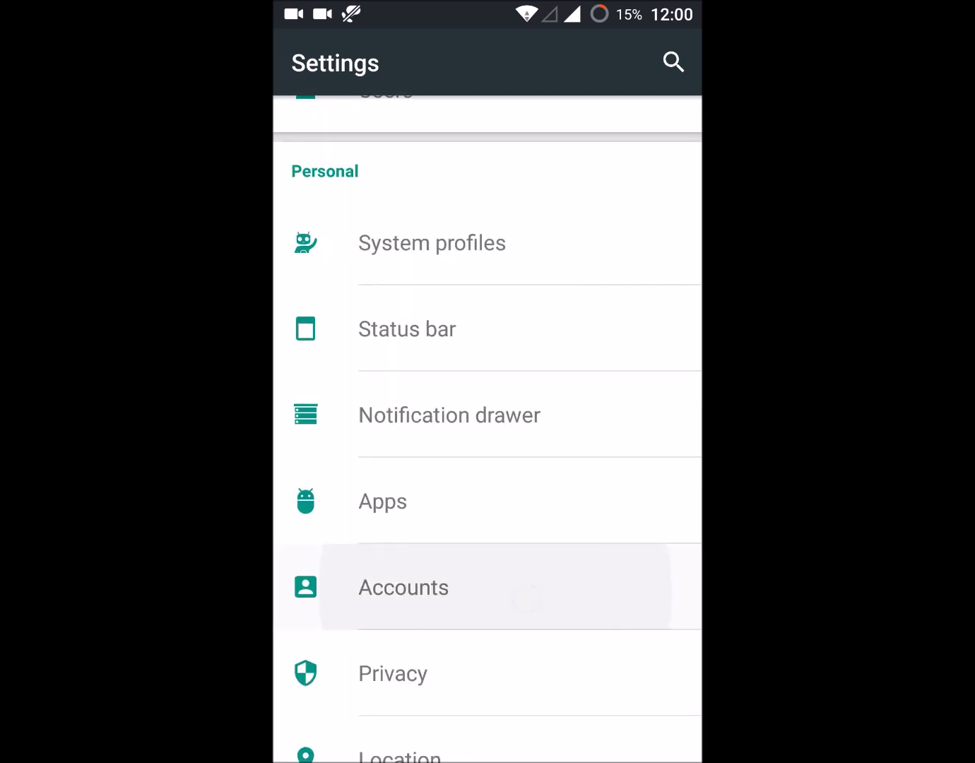
left_click(557, 263)
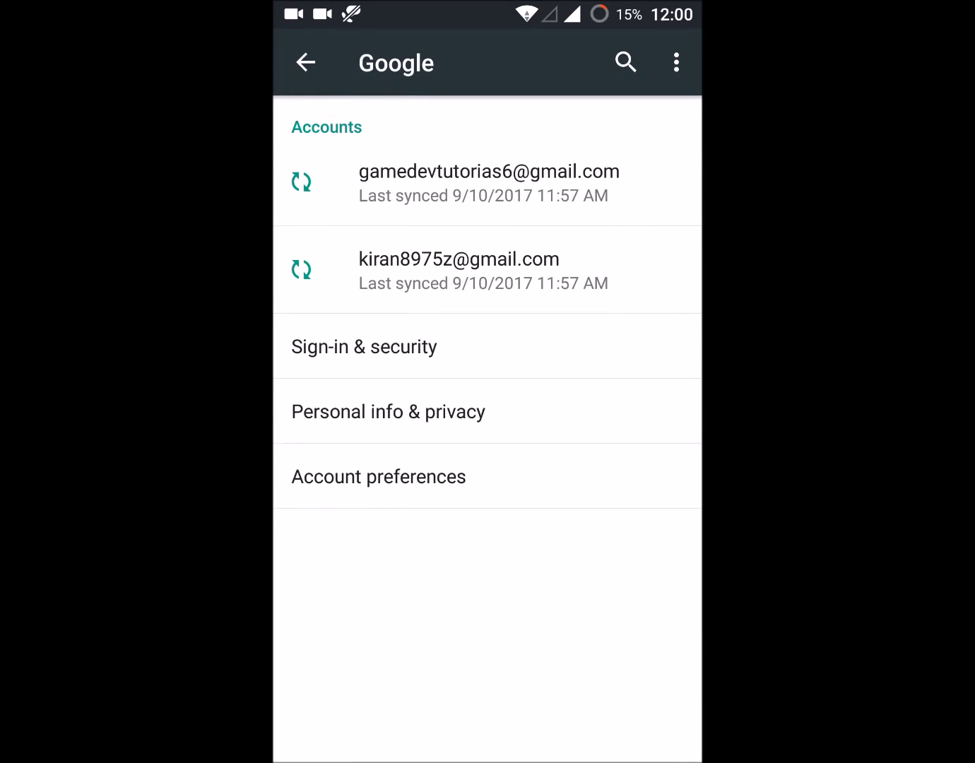
Run Sync now for all Google accounts, then view the first account's sync page and options.
left_click(676, 63)
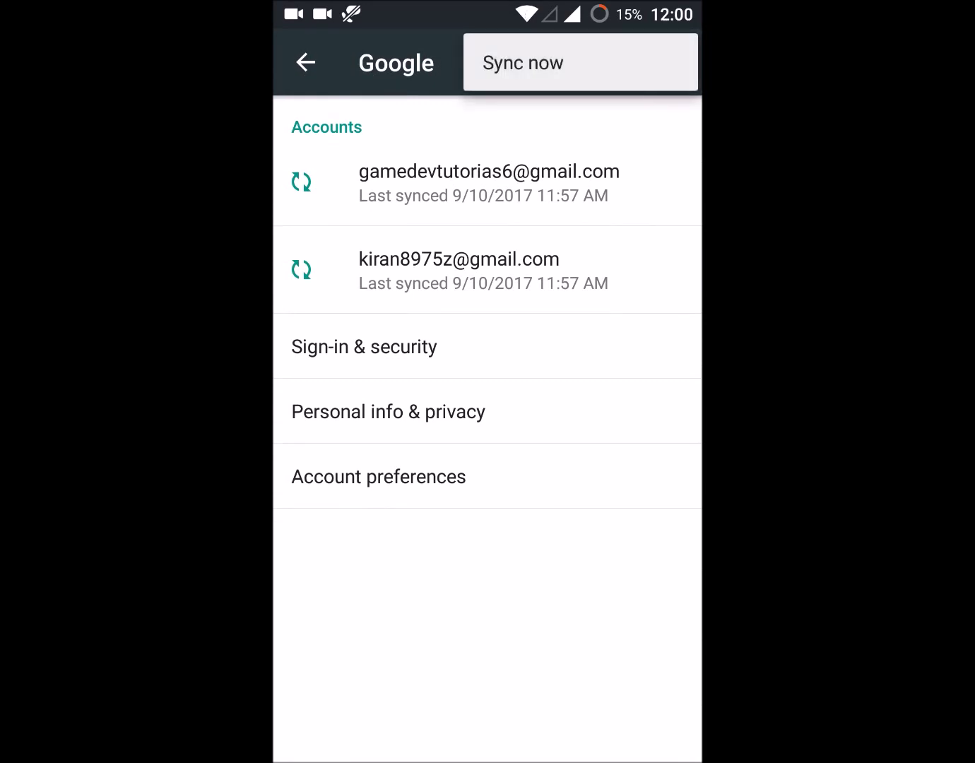
left_click(664, 149)
left_click(686, 61)
left_click(632, 68)
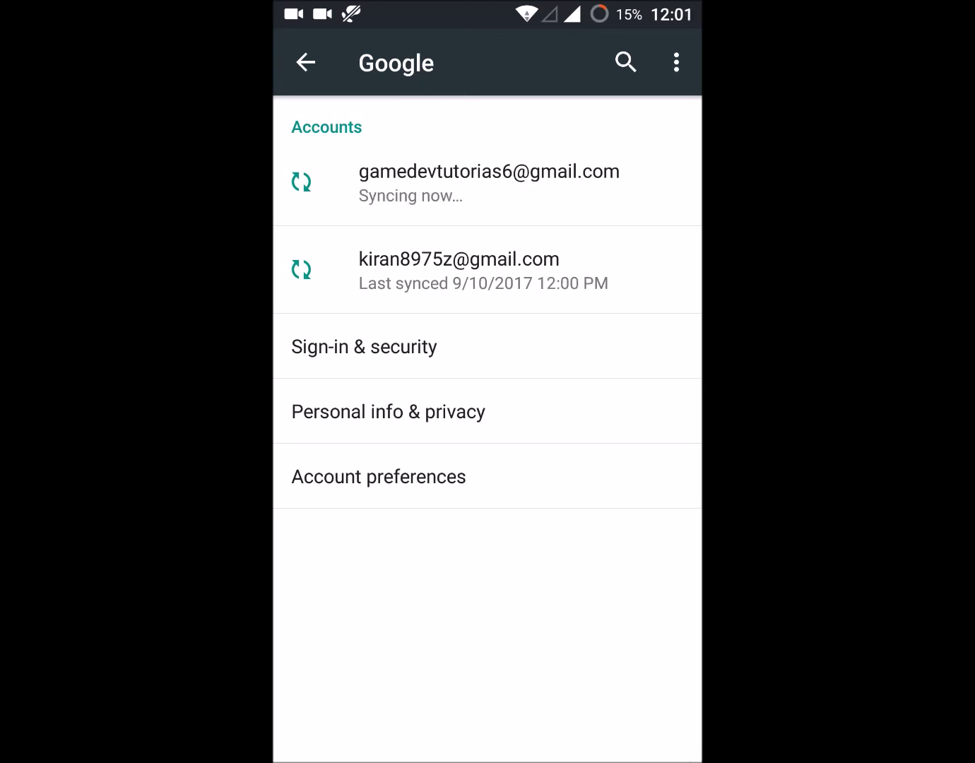
left_click(571, 188)
left_click(672, 64)
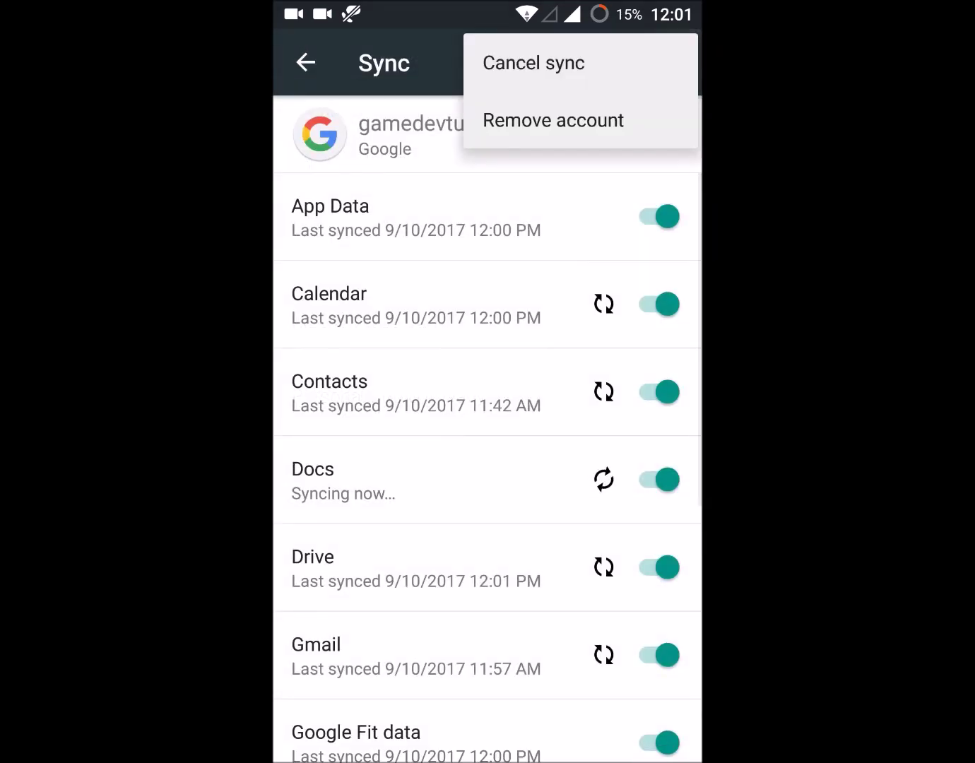
Cancel removing the first Google account, keeping it on the phone, and reopen its menu.
left_click(579, 105)
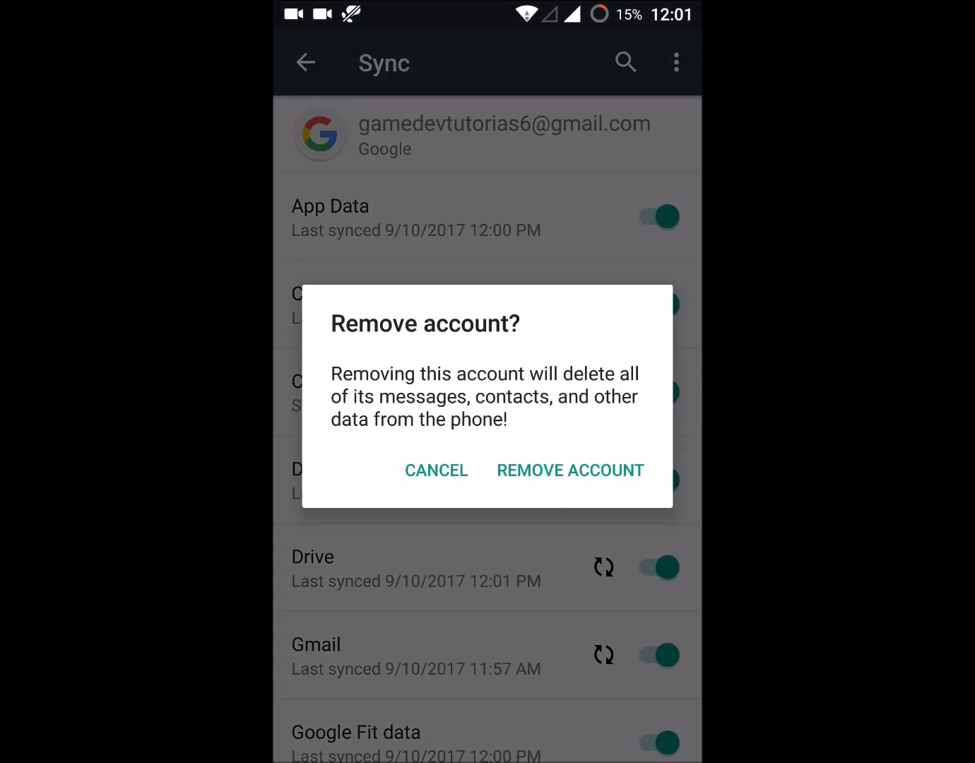
left_click(570, 469)
left_click(676, 63)
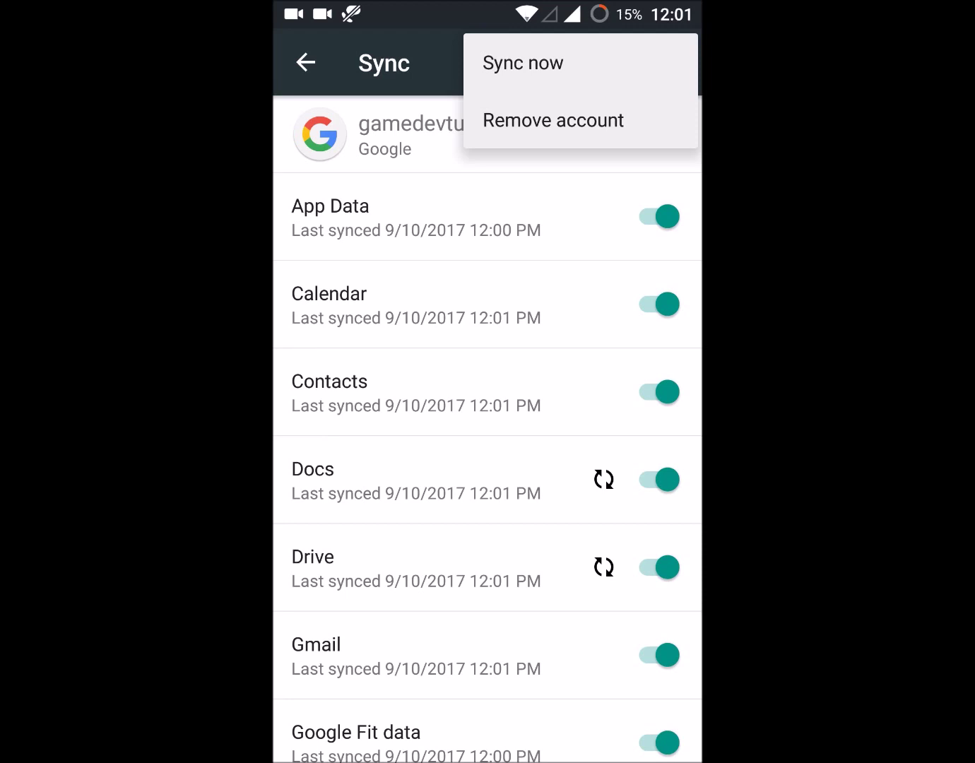
Return to the Google accounts list and bring up the second account's sync options.
key("Escape")
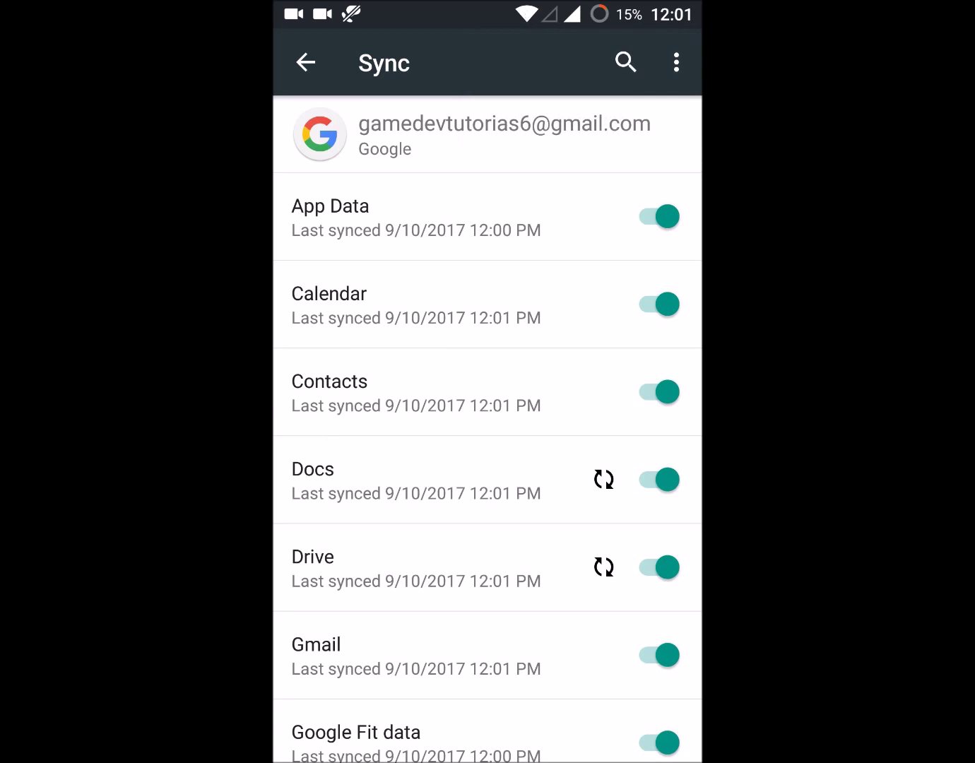
left_click(305, 62)
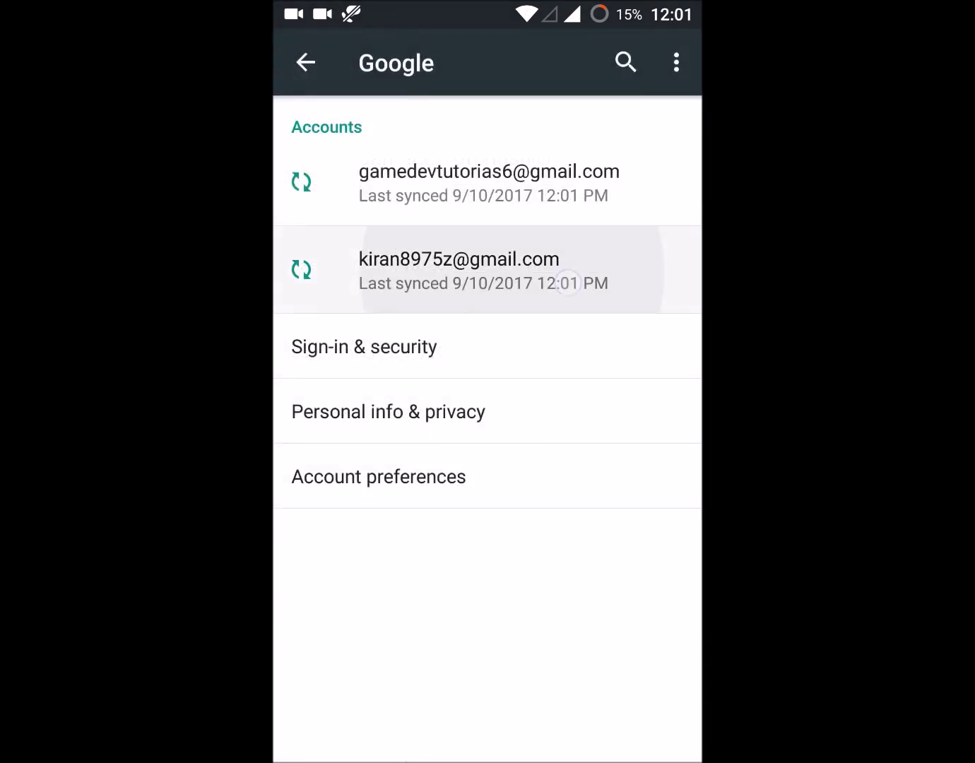
left_click(676, 63)
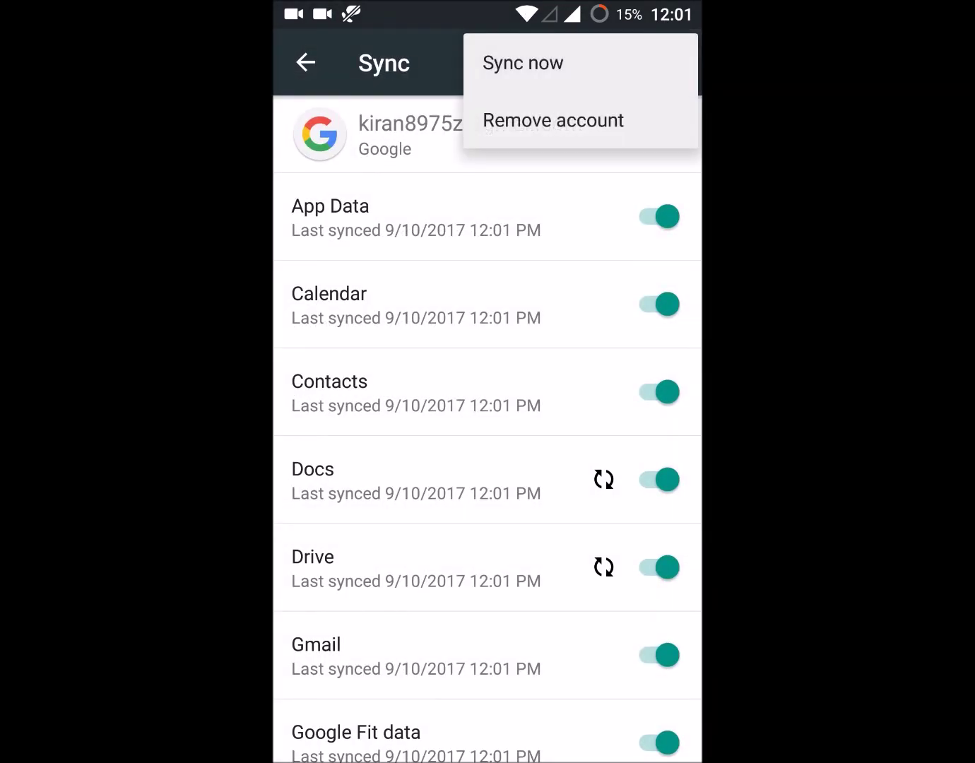